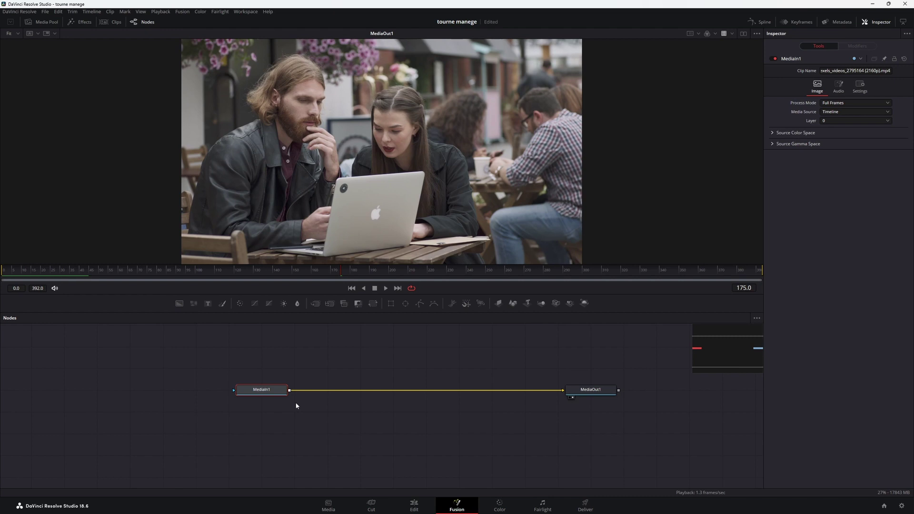
# Save the project and insert a Planar Tracker node between MediaIn1 and MediaOut1
pyautogui.hotkey('ctrl', 's')
pyautogui.click(358, 369)
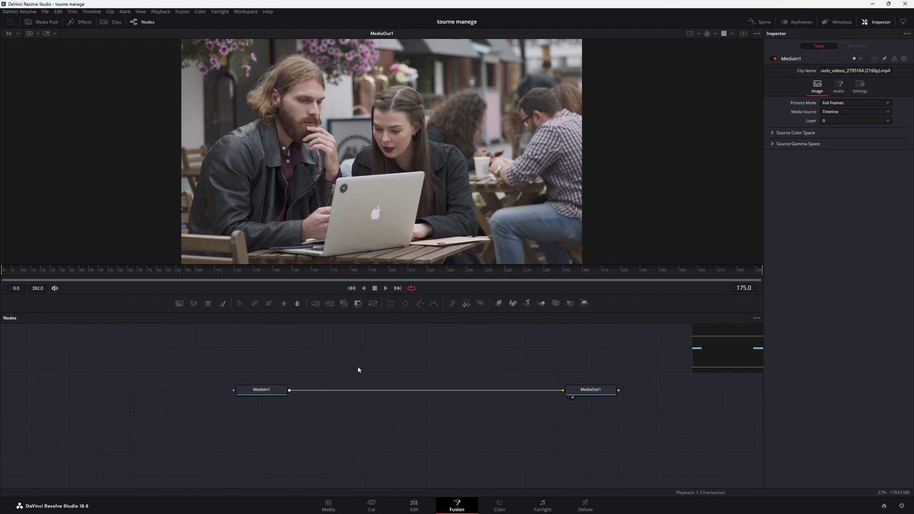
pyautogui.click(261, 390)
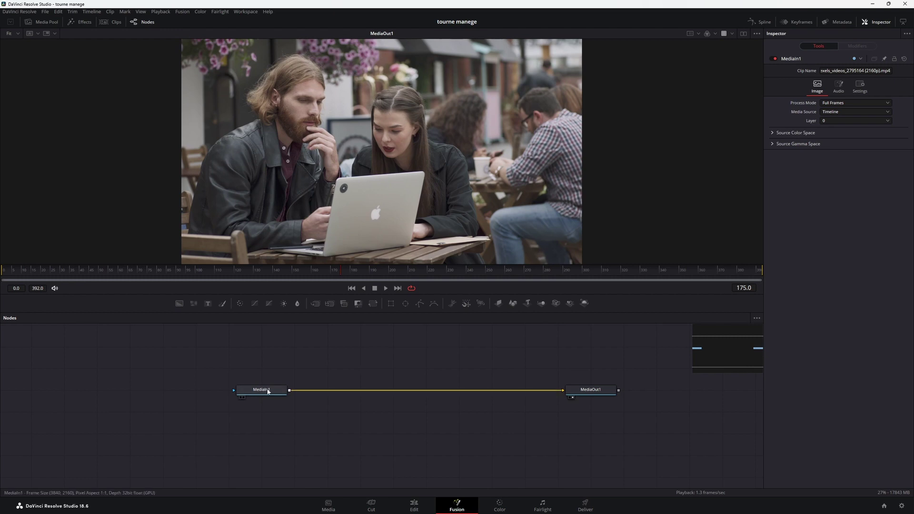
pyautogui.hotkey('ctrl', 'space')
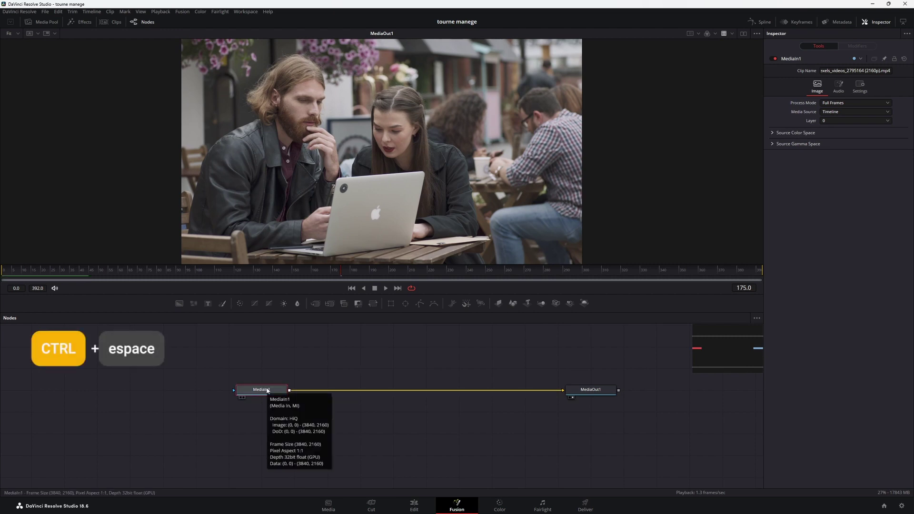
pyautogui.write('pla')
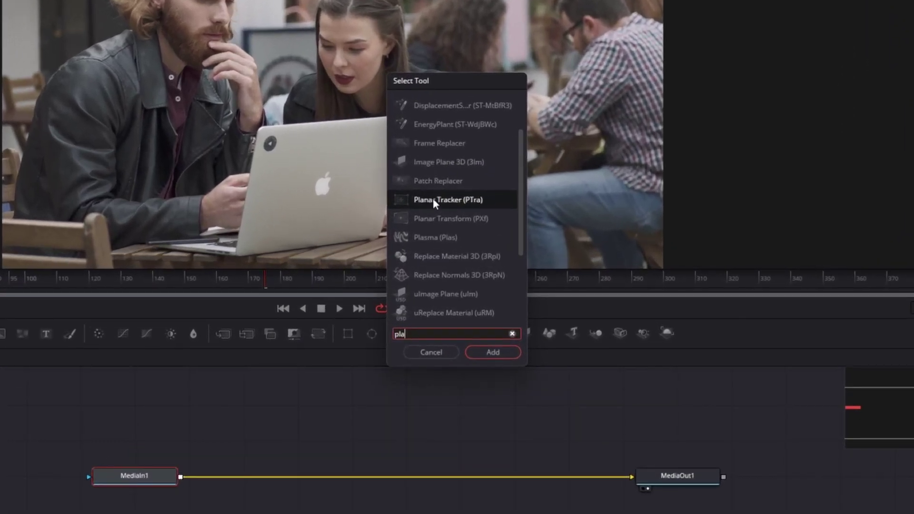
pyautogui.click(433, 198)
pyautogui.click(492, 353)
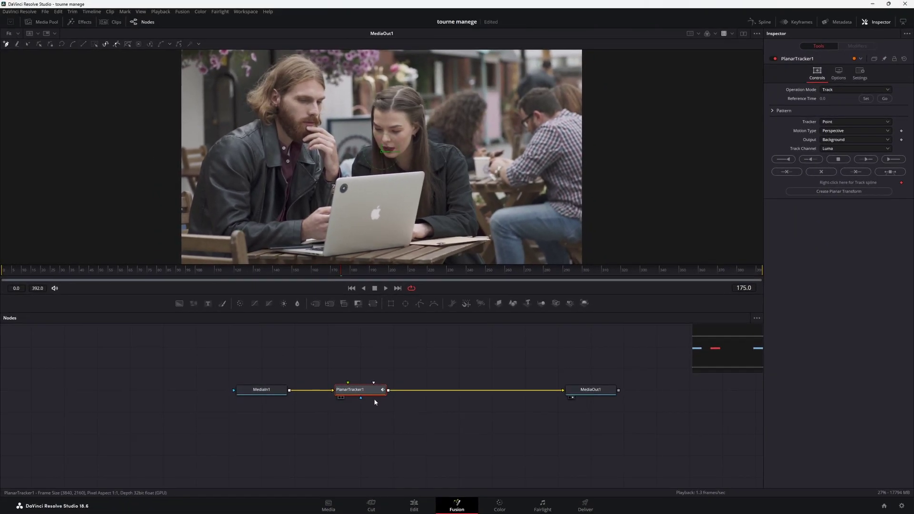
# At frame 0, set the planar tracker's motion type to Translation, Rotation and its tracker to Hybrid Point/Area
pyautogui.moveTo(341, 269); pyautogui.dragTo(3, 269)
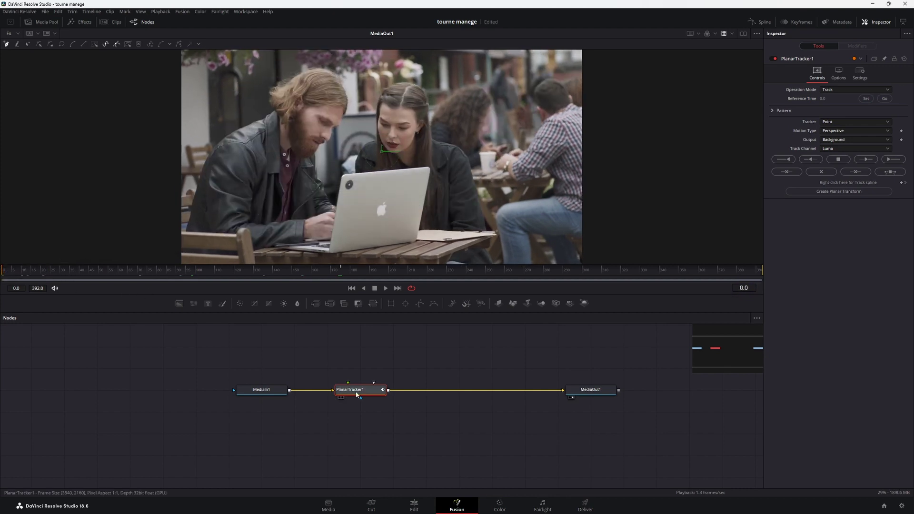
pyautogui.click(875, 22)
pyautogui.click(875, 22)
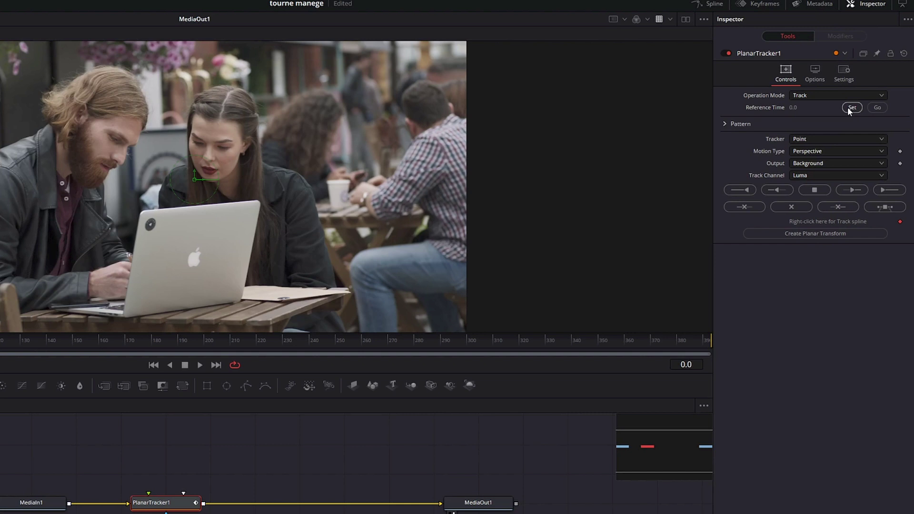
pyautogui.click(823, 150)
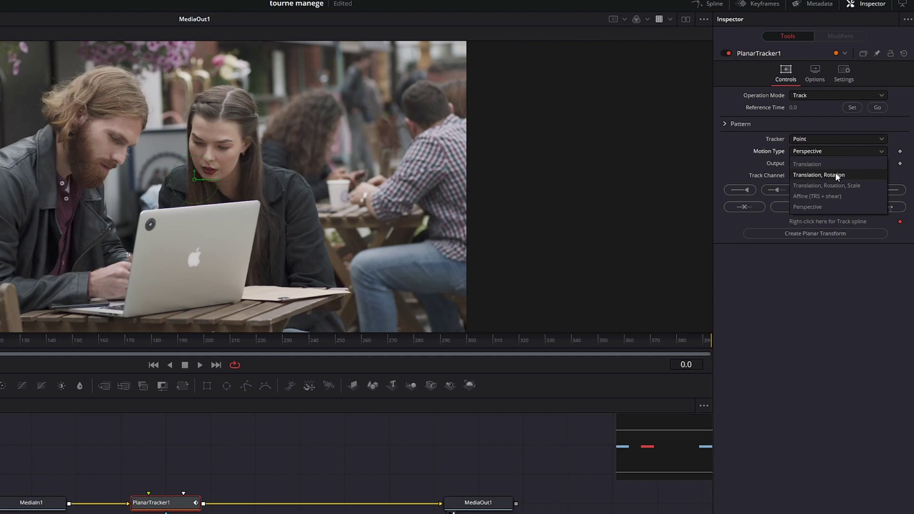
pyautogui.click(836, 174)
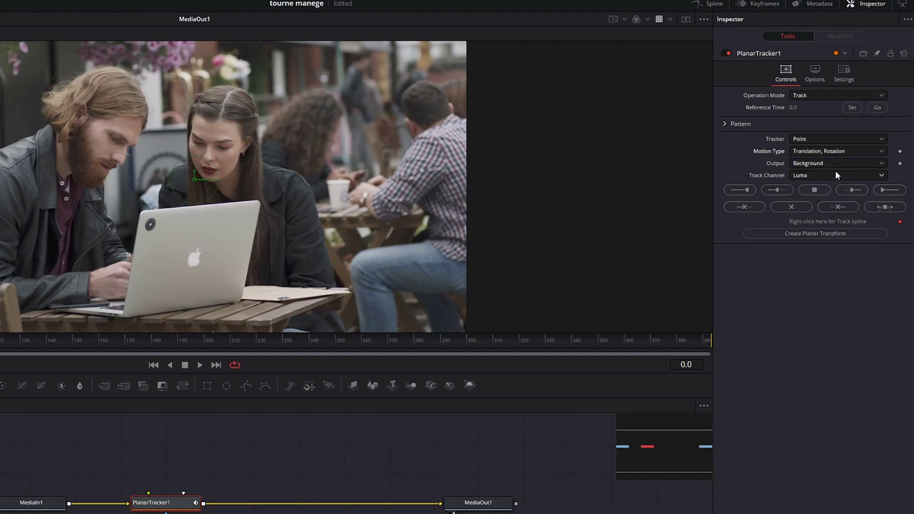
pyautogui.click(821, 138)
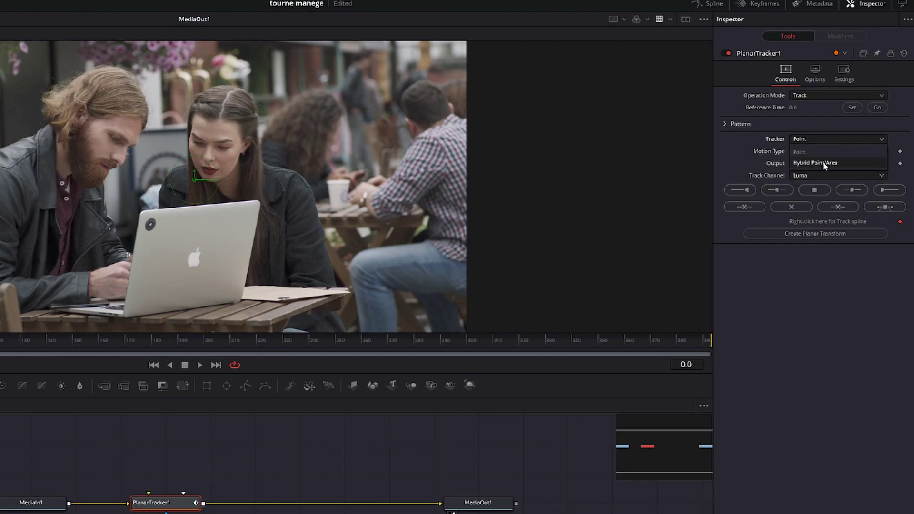
pyautogui.click(822, 163)
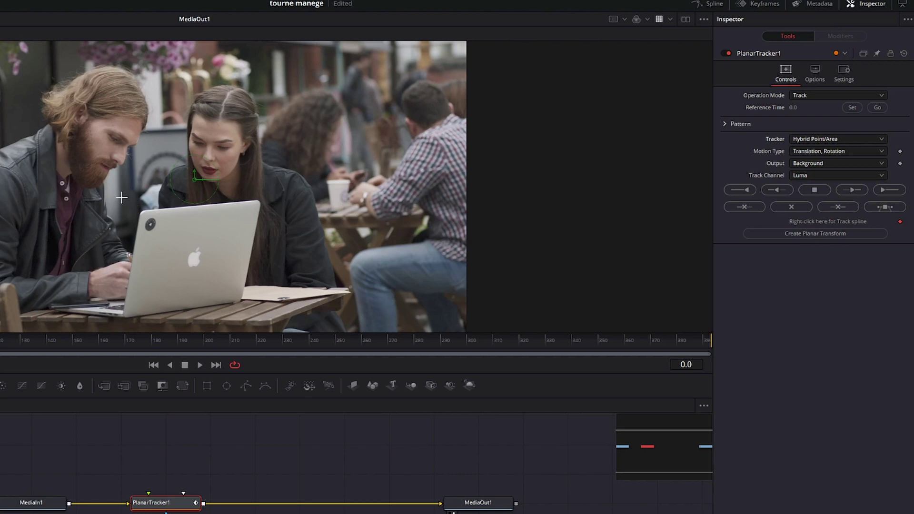
# Draw a closed four-point tracking outline around the laptop and track it forward to the end of the clip
pyautogui.click(116, 196)
pyautogui.click(99, 322)
pyautogui.click(279, 322)
pyautogui.click(276, 180)
pyautogui.click(116, 197)
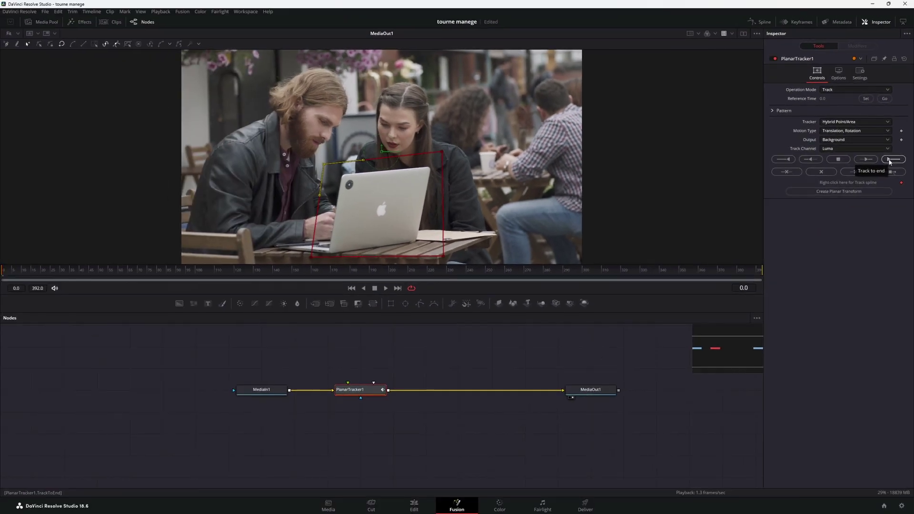
pyautogui.click(889, 161)
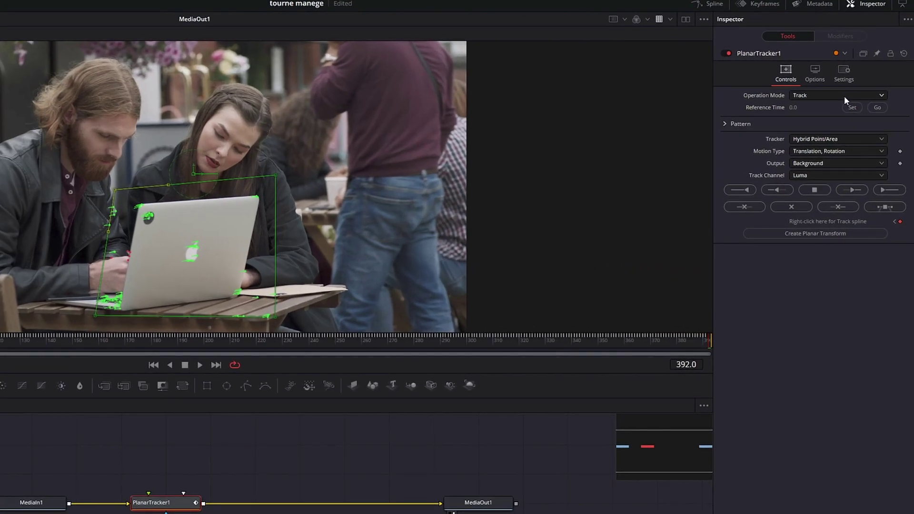
# Switch the planar tracker to Stabilize mode with a smoothing radius of 66.1 and compute the stabilization
pyautogui.click(855, 91)
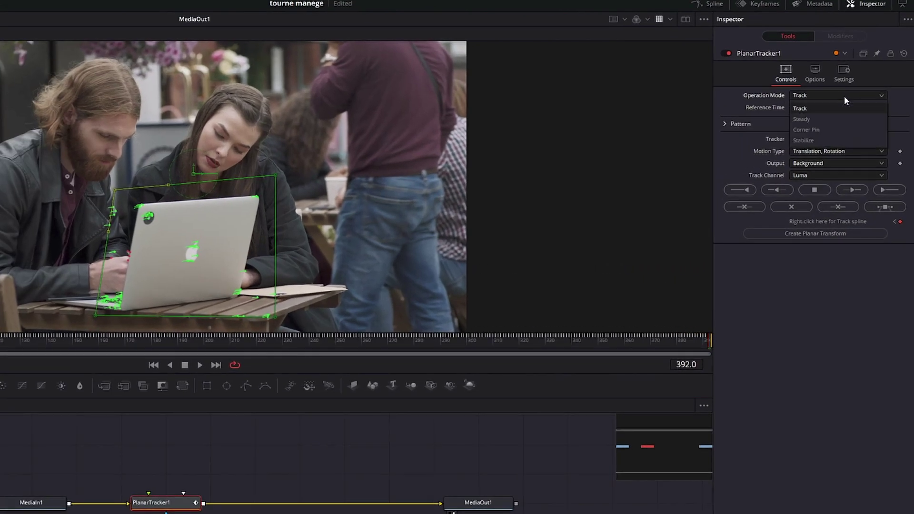
pyautogui.click(830, 139)
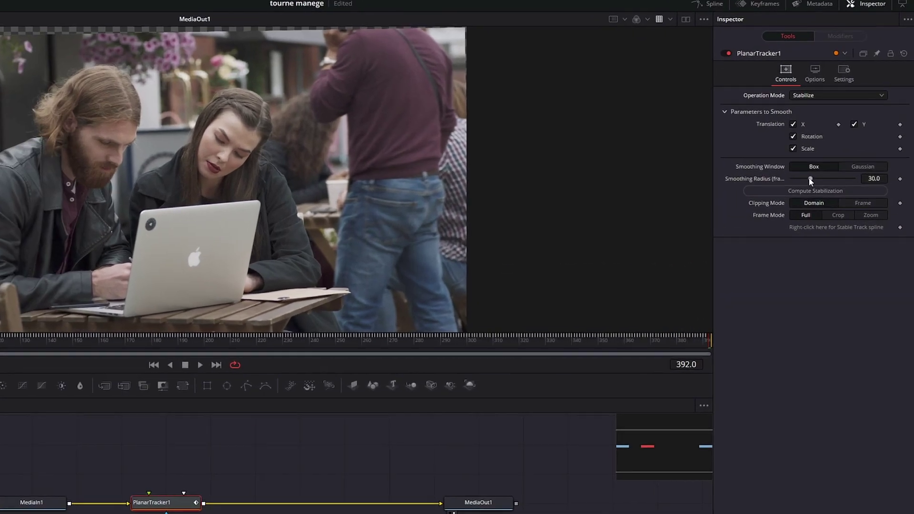
pyautogui.moveTo(835, 151); pyautogui.dragTo(836, 151)
pyautogui.moveTo(811, 179); pyautogui.dragTo(832, 178)
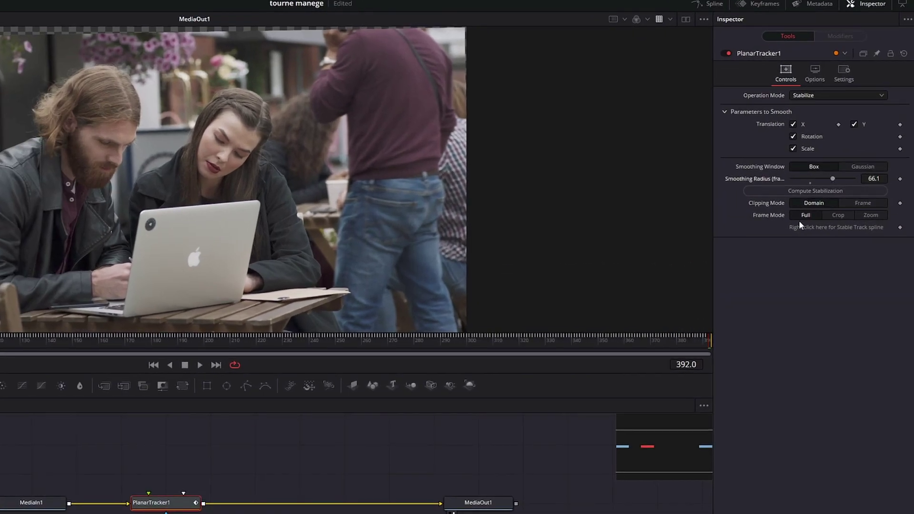
pyautogui.click(814, 190)
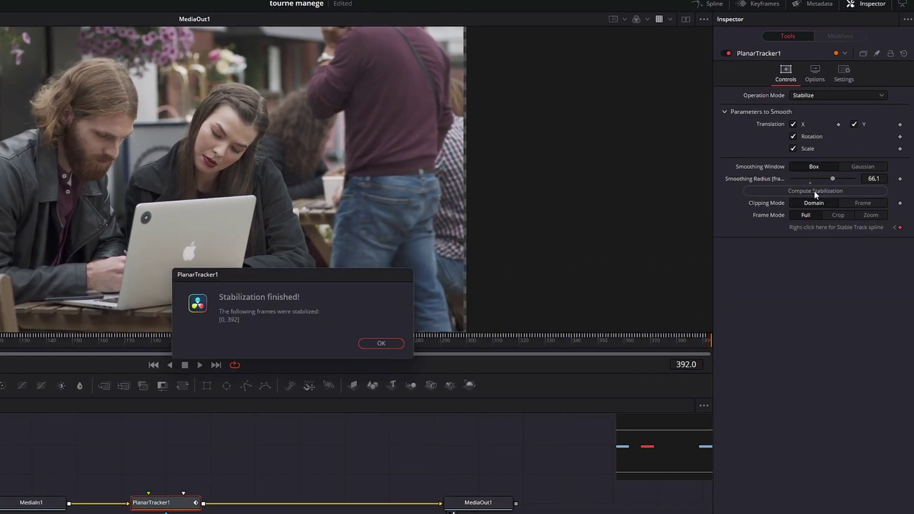
pyautogui.click(380, 345)
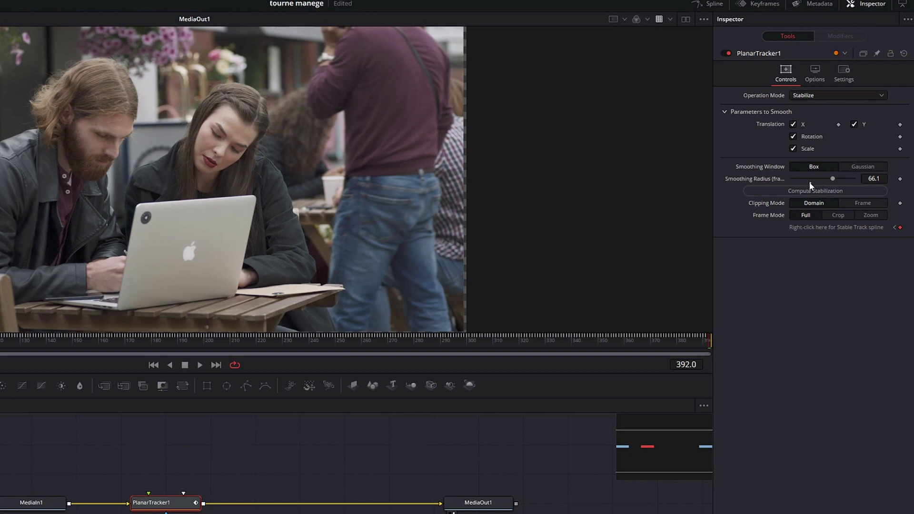
# Set the stabilization's frame mode to Zoom, check the frame edges along the clip, and apply Auto Zoom
pyautogui.click(873, 217)
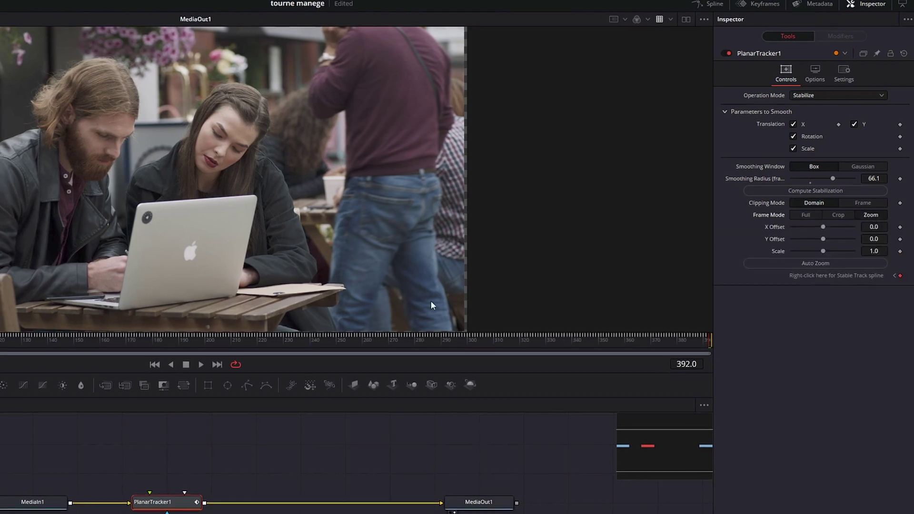
pyautogui.click(303, 353)
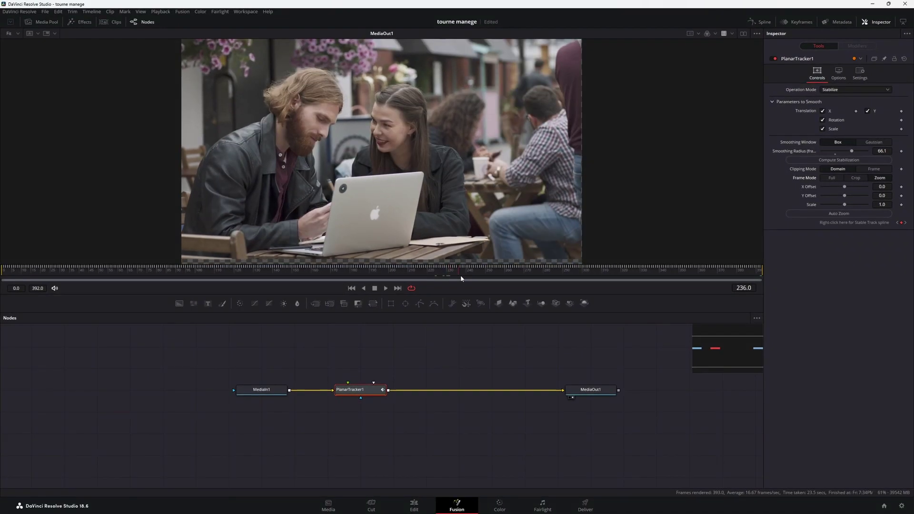
pyautogui.moveTo(461, 279); pyautogui.dragTo(609, 277)
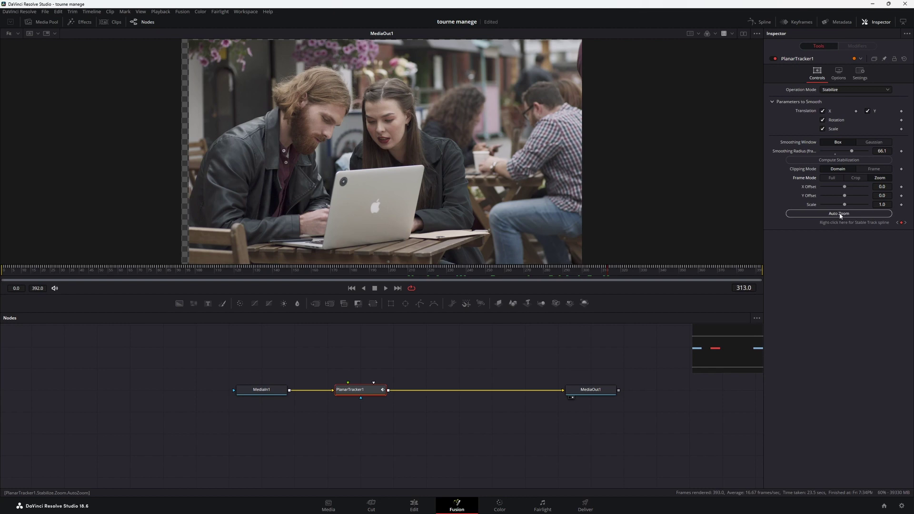
pyautogui.click(840, 214)
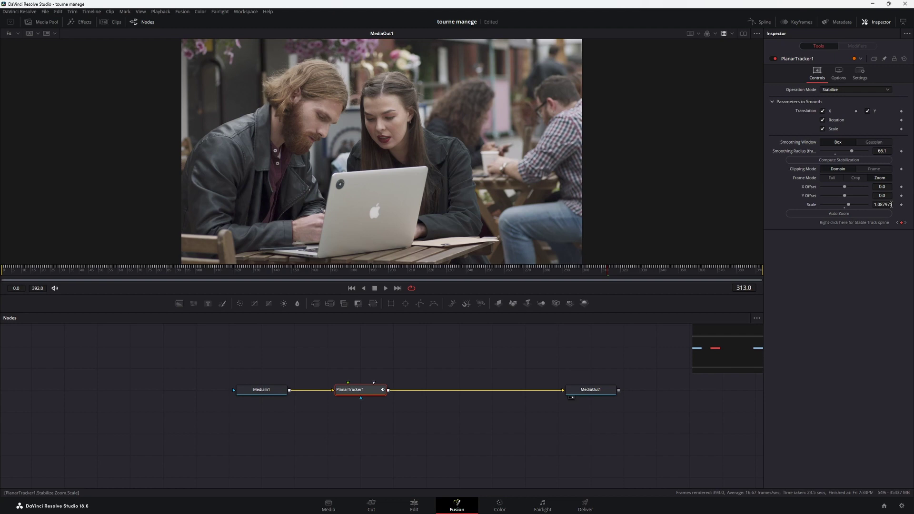
# Play the stabilized clip from the start to check the motion, then stop playback
pyautogui.press('Home')
pyautogui.press('space')
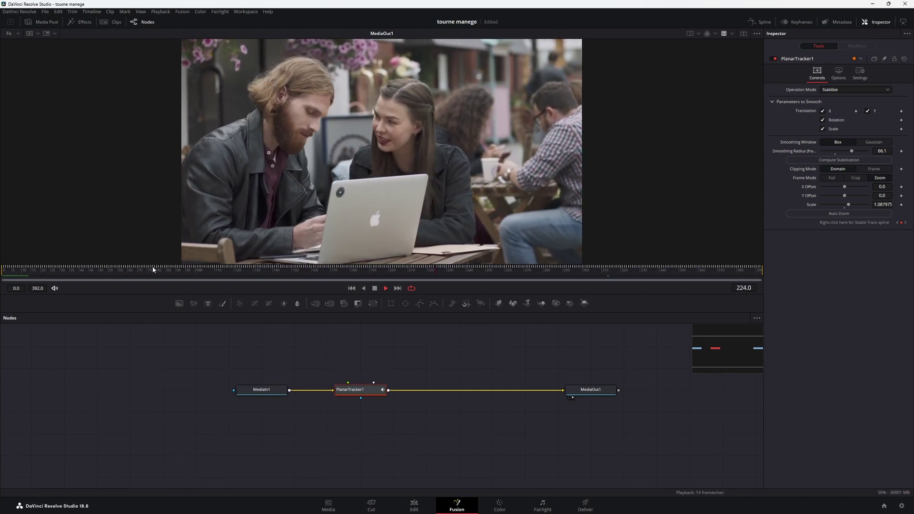
pyautogui.click(429, 380)
pyautogui.press('space')
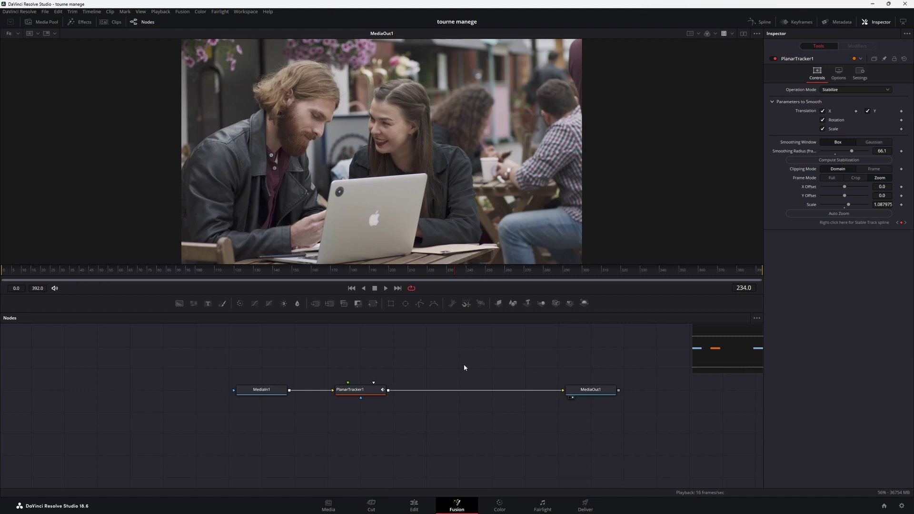
pyautogui.moveTo(426, 357); pyautogui.dragTo(548, 417)
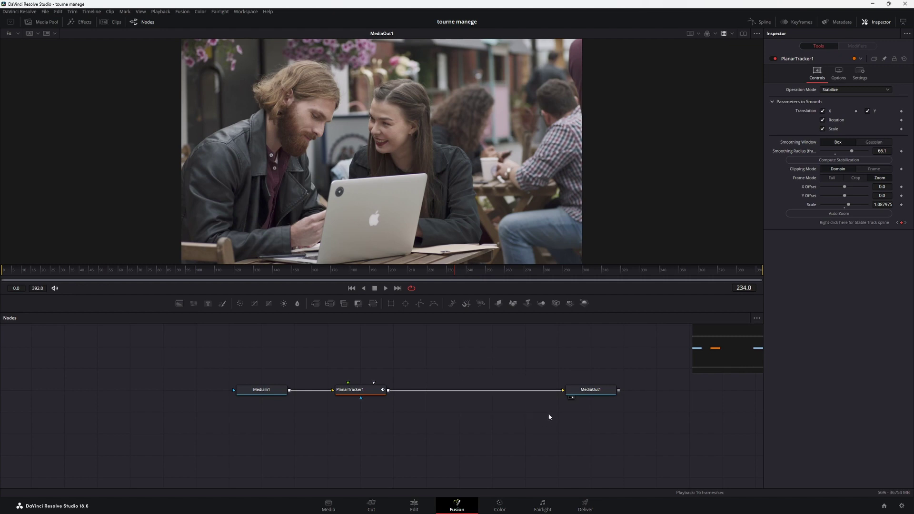